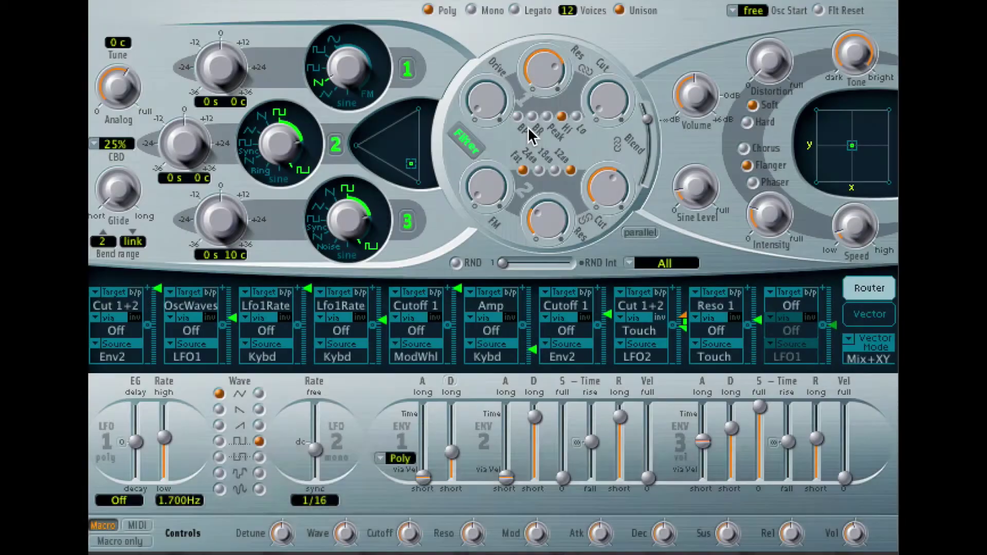
Raise the ES2 Filter 2 FM to about 0.08 and Filter 1 Drive to about 0.39.
left_click_drag(482, 185, 482, 172)
left_click_drag(477, 88, 464, 24)
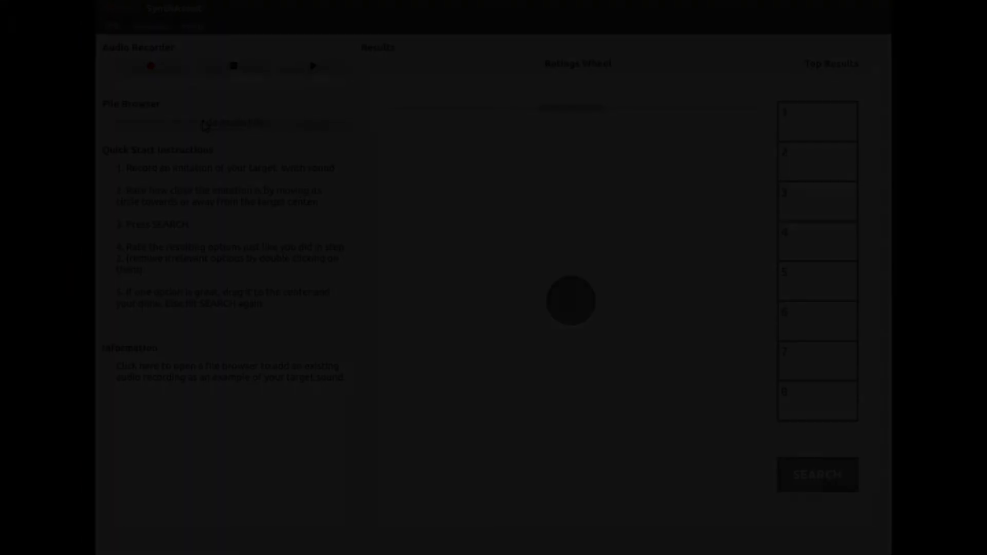
Load moog bass.wav from query_samples as the query, rate result 1 close, and search.
left_click(206, 125)
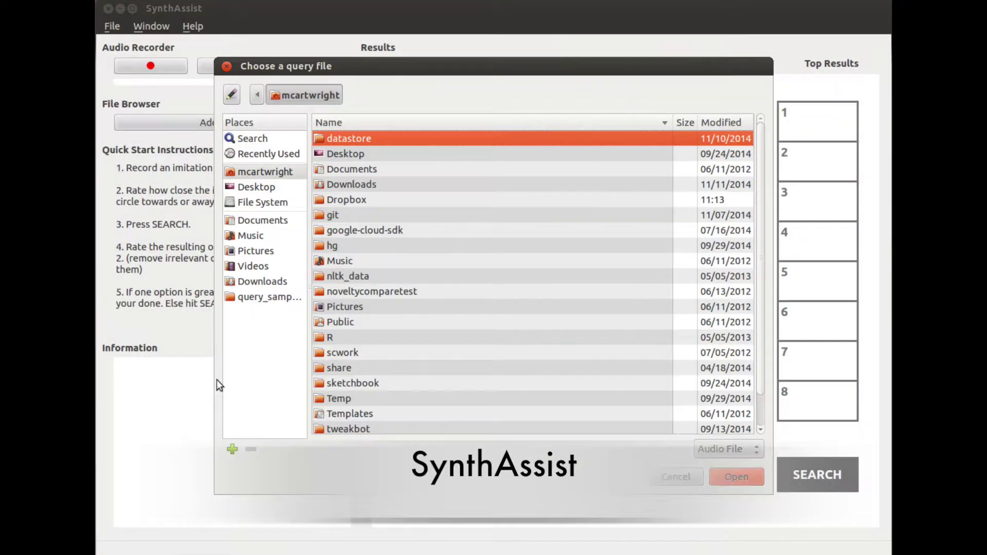
left_click(252, 297)
left_click(365, 138)
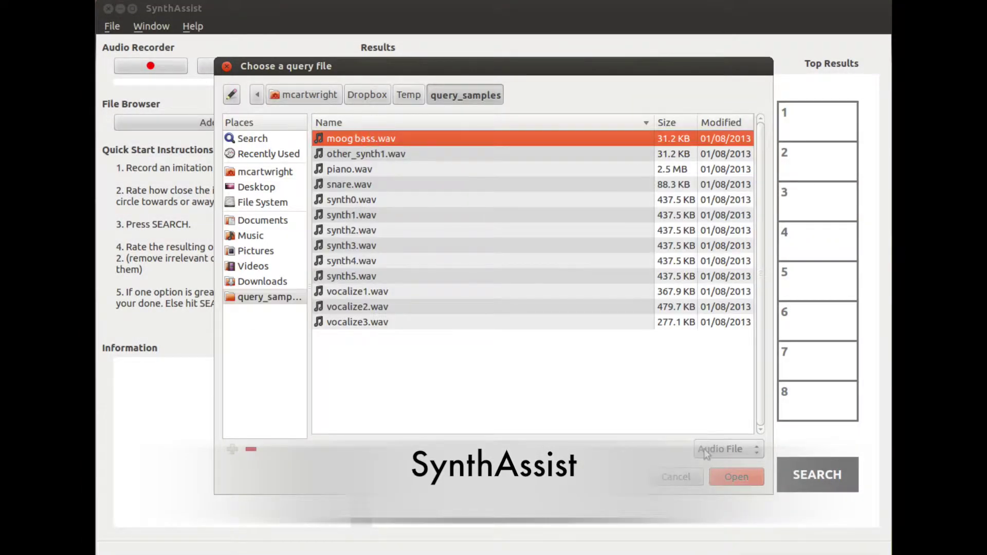
left_click(724, 472)
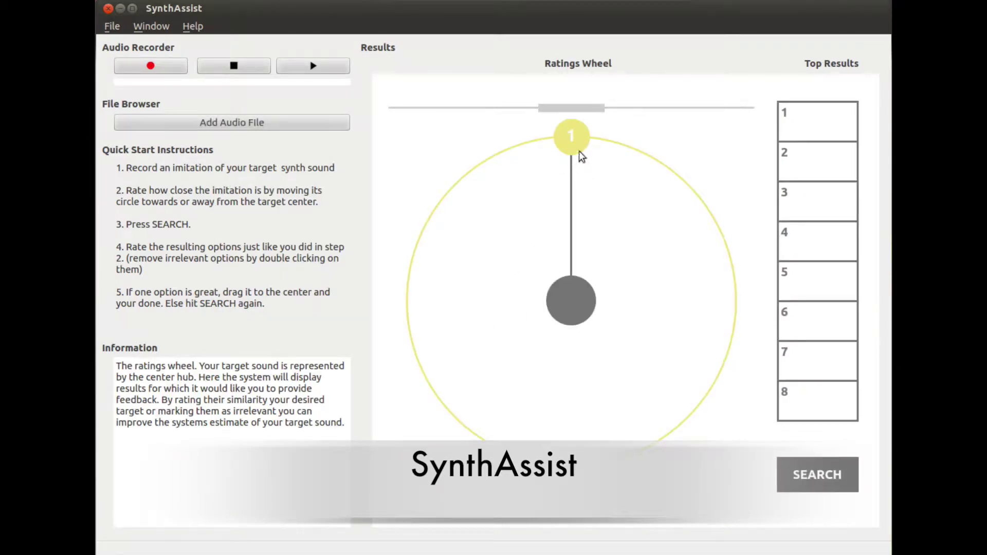
left_click_drag(580, 154, 564, 237)
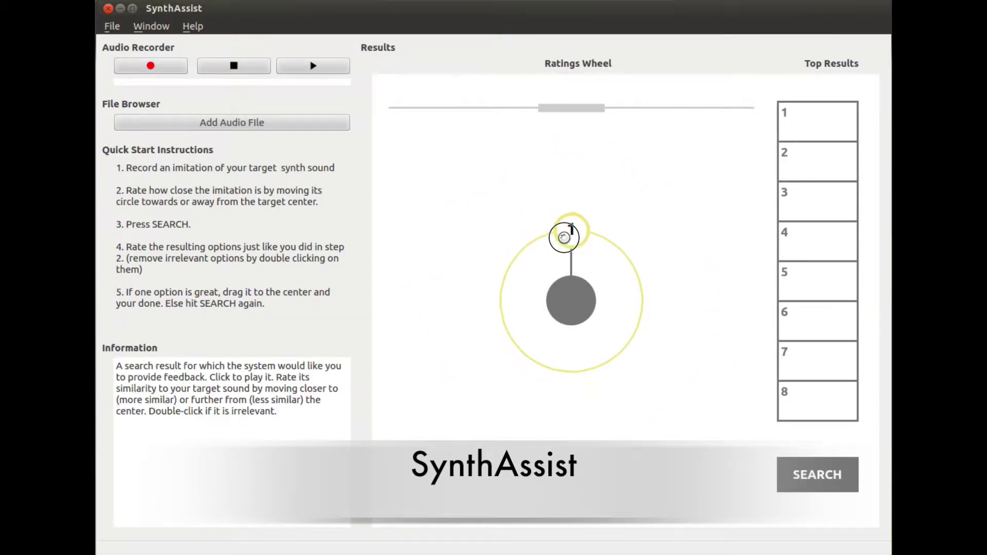
left_click(794, 475)
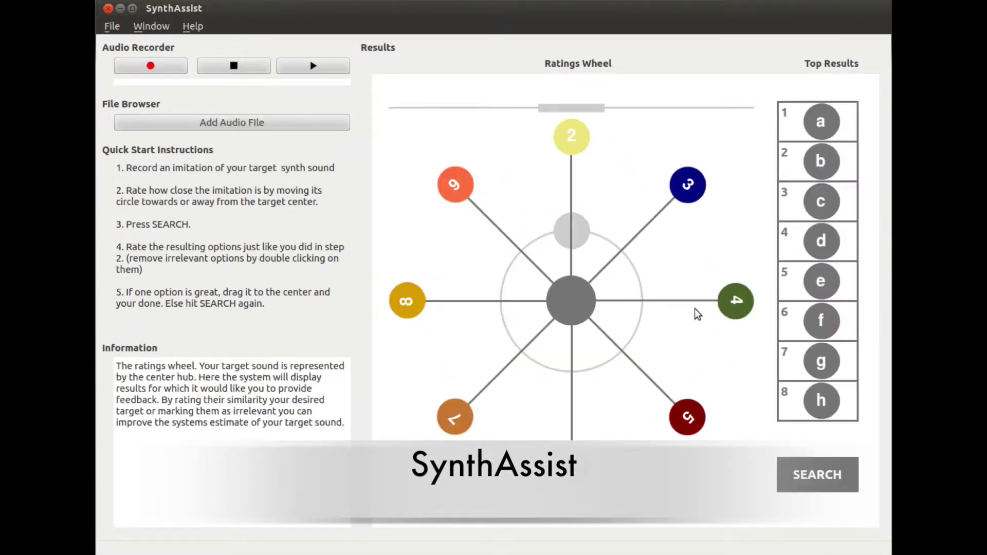
Discard result 2 and rate results 3, 4, 5, 7 and 8 by similarity to the target.
double_click(578, 146)
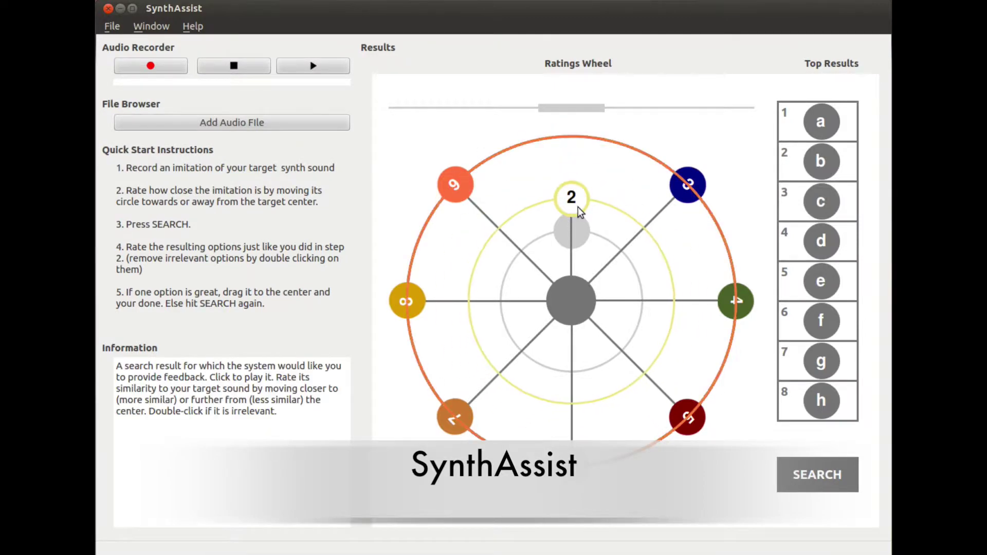
left_click_drag(688, 185, 671, 204)
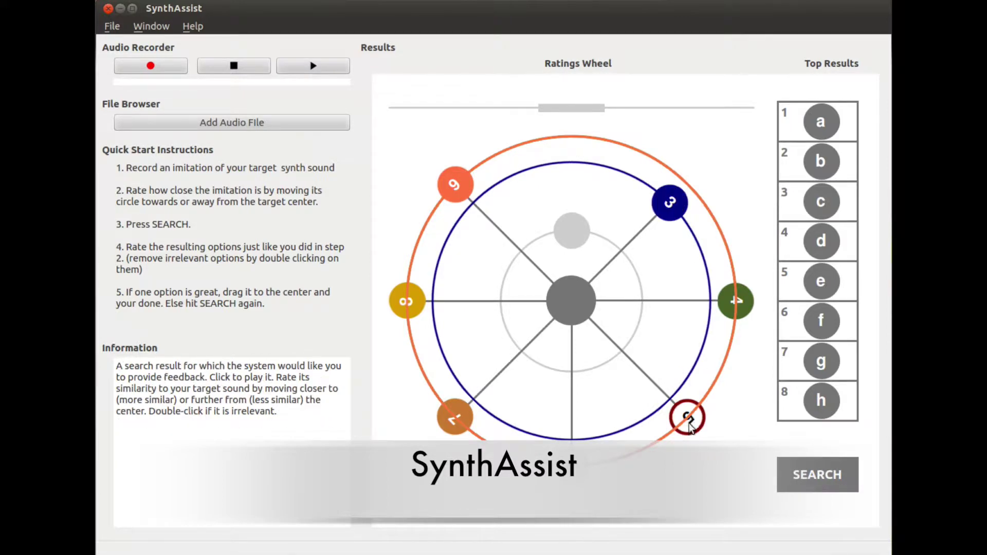
left_click_drag(734, 315, 645, 306)
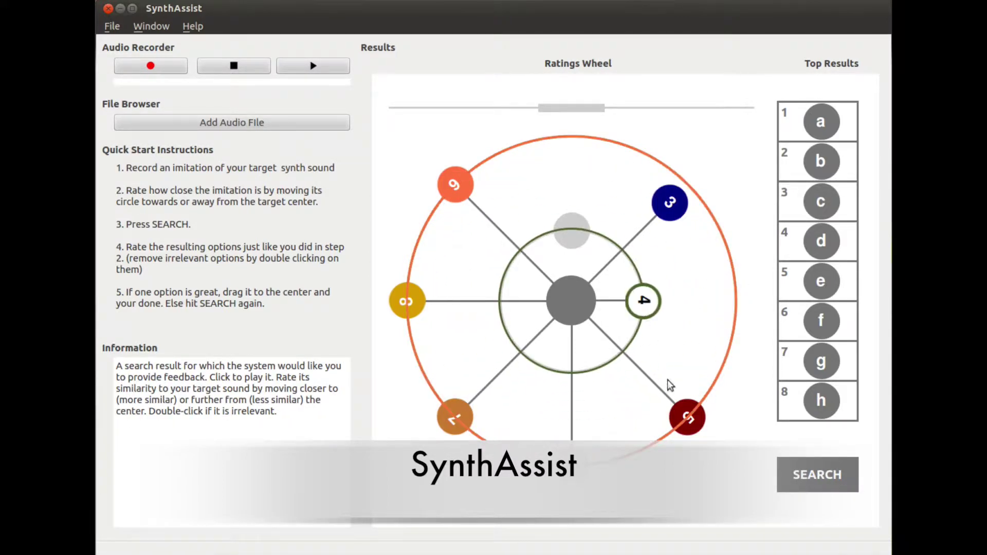
left_click_drag(689, 433, 702, 446)
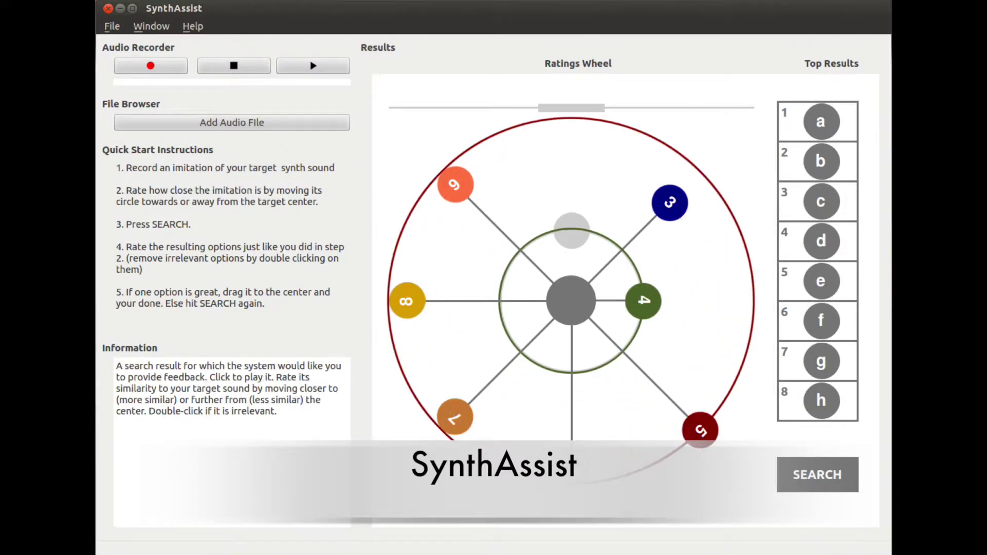
left_click_drag(456, 418, 485, 388)
left_click_drag(417, 316, 398, 316)
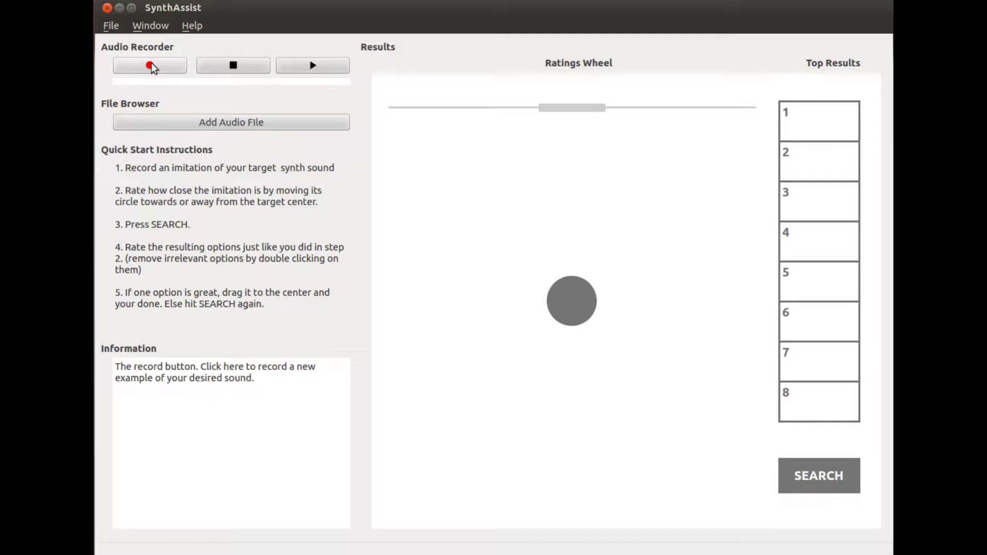
Stop the vocal imitation recording so it appears on the Ratings Wheel as item 1.
left_click(223, 69)
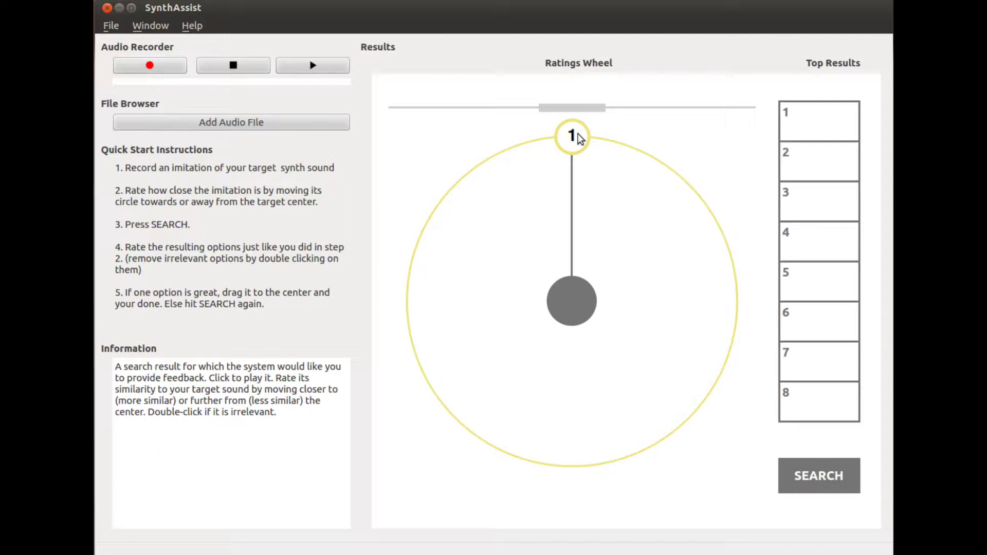
Drag result 1 into the hub as very close, search again, and audition result 2.
left_click_drag(580, 139, 581, 228)
left_click(815, 469)
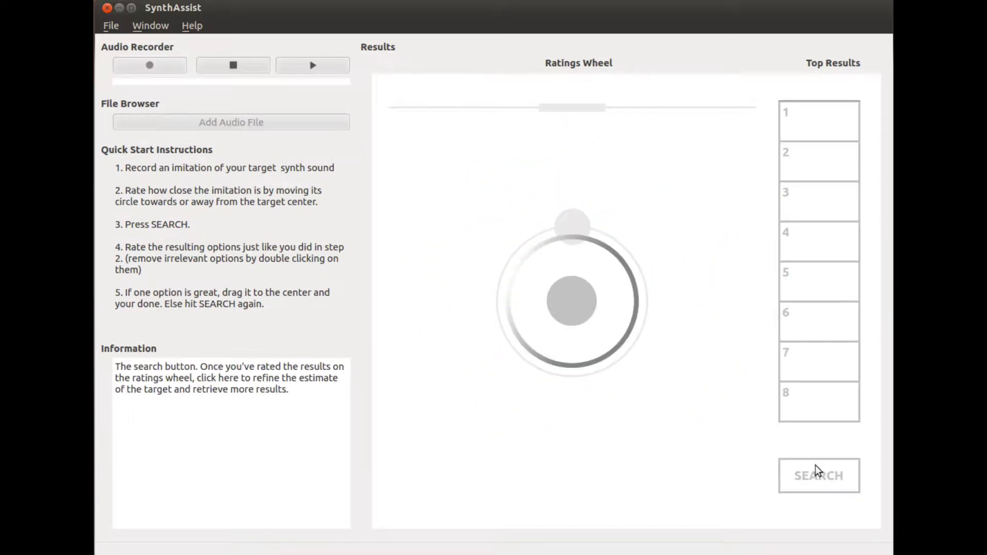
mouse_move(623, 182)
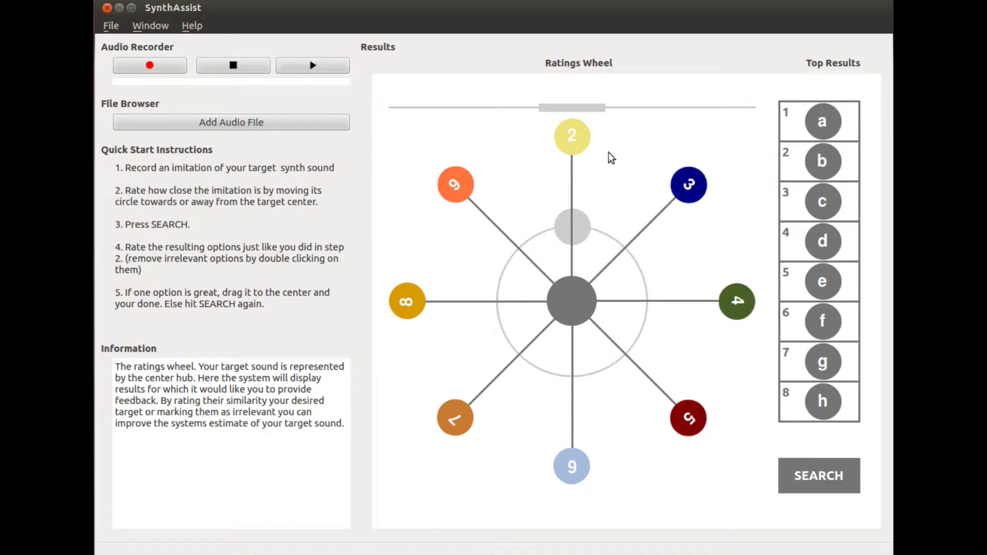
left_click(575, 139)
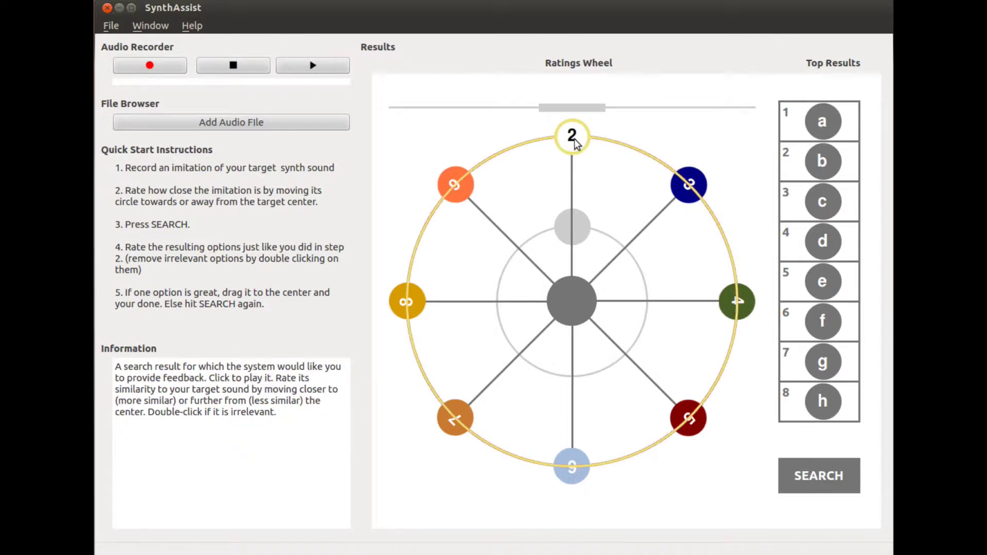
Rate result 2 slightly closer, discard results 3 and 4, and rate result 5 slightly farther.
left_click_drag(575, 139, 575, 152)
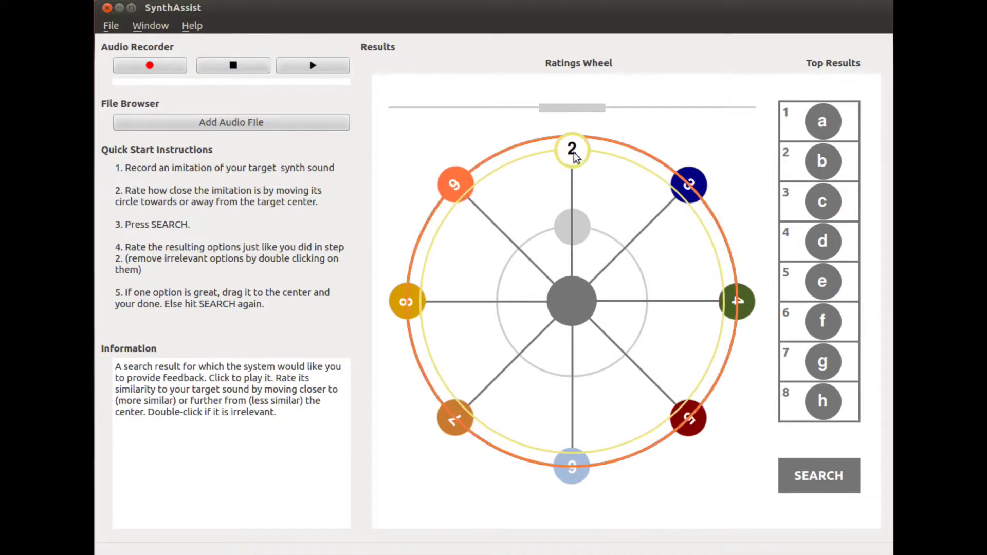
left_click(688, 185)
double_click(688, 184)
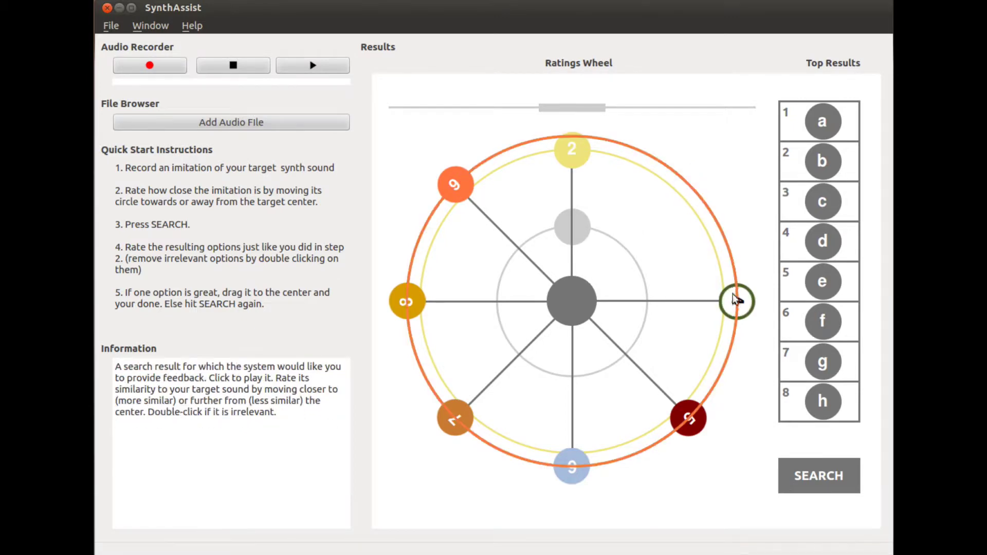
left_click(736, 300)
double_click(737, 301)
left_click(690, 417)
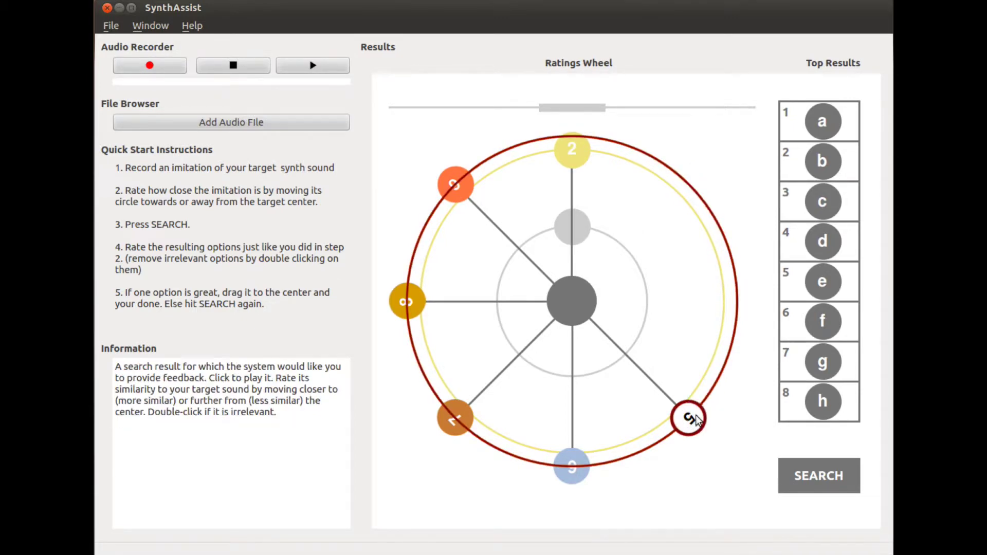
left_click_drag(697, 419, 709, 431)
Discard results 6 through 9 and drag top result f onto the wheel as dissimilar.
left_click(572, 468)
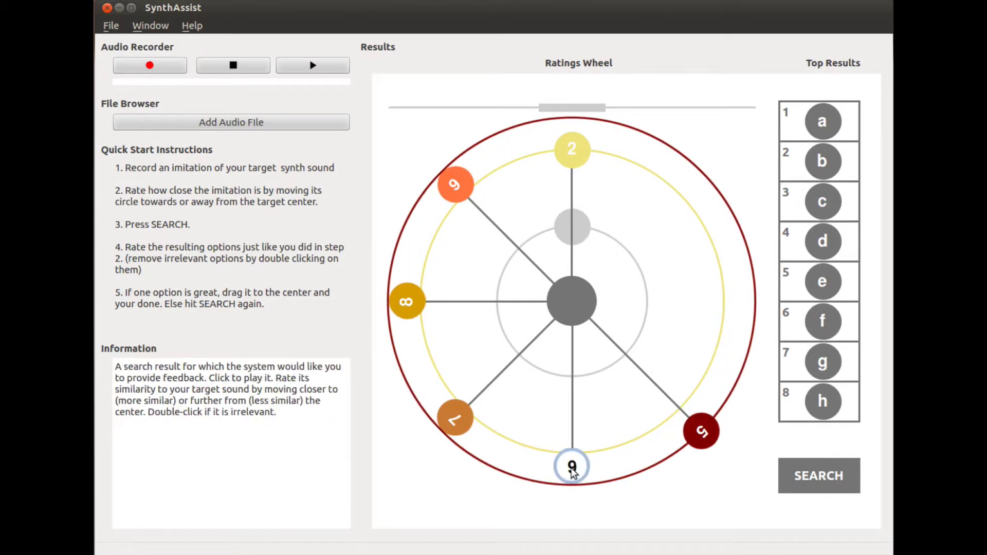
double_click(572, 468)
left_click(454, 418)
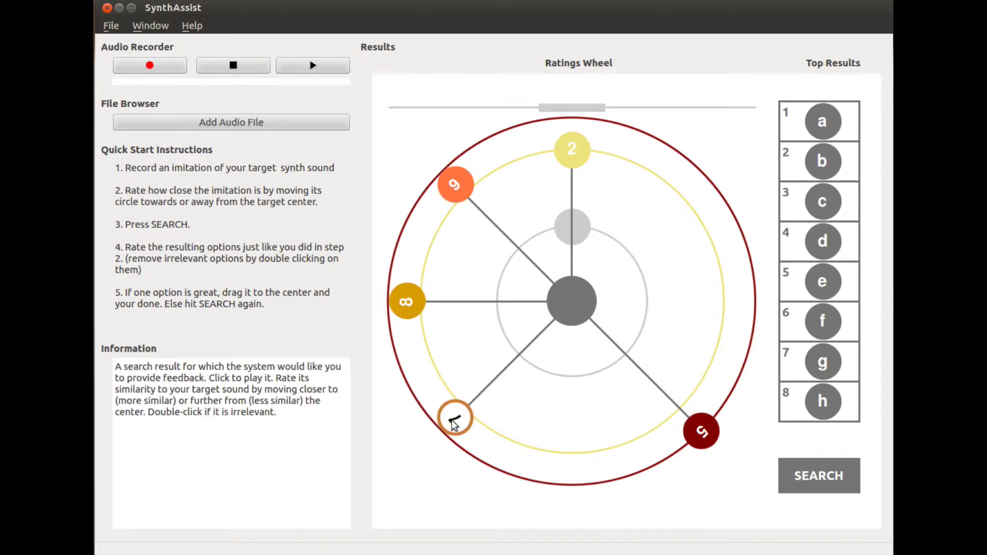
double_click(454, 420)
left_click(407, 301)
double_click(406, 302)
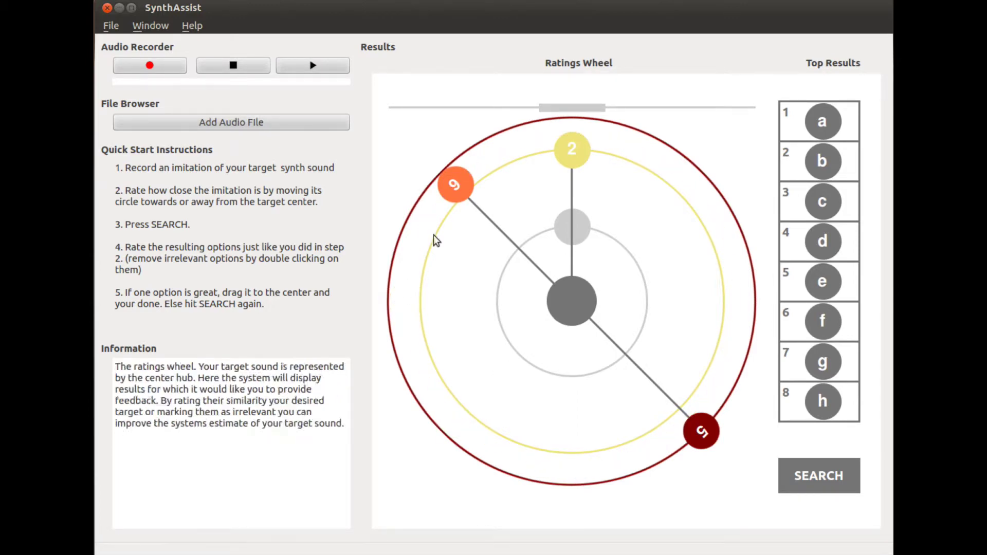
left_click(452, 195)
double_click(452, 195)
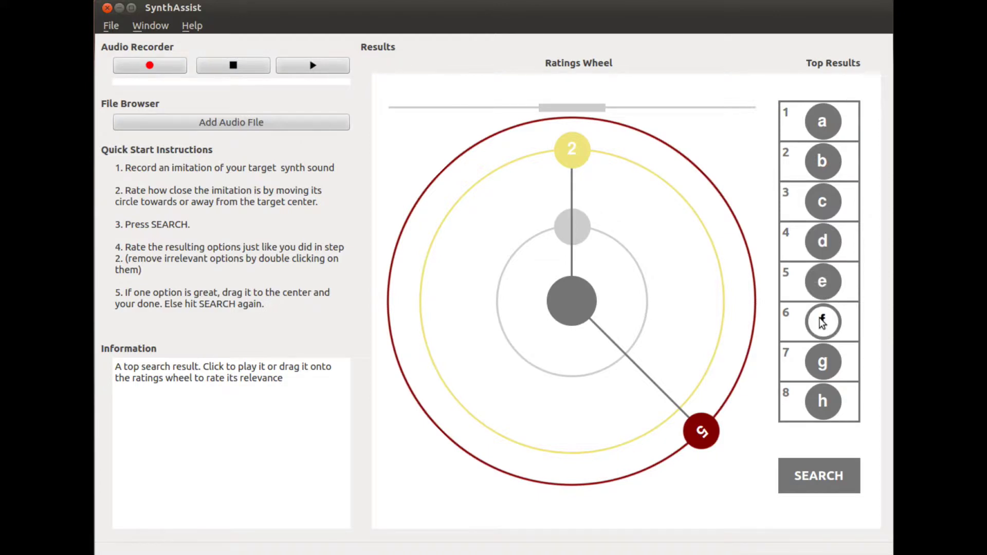
left_click_drag(822, 324, 689, 184)
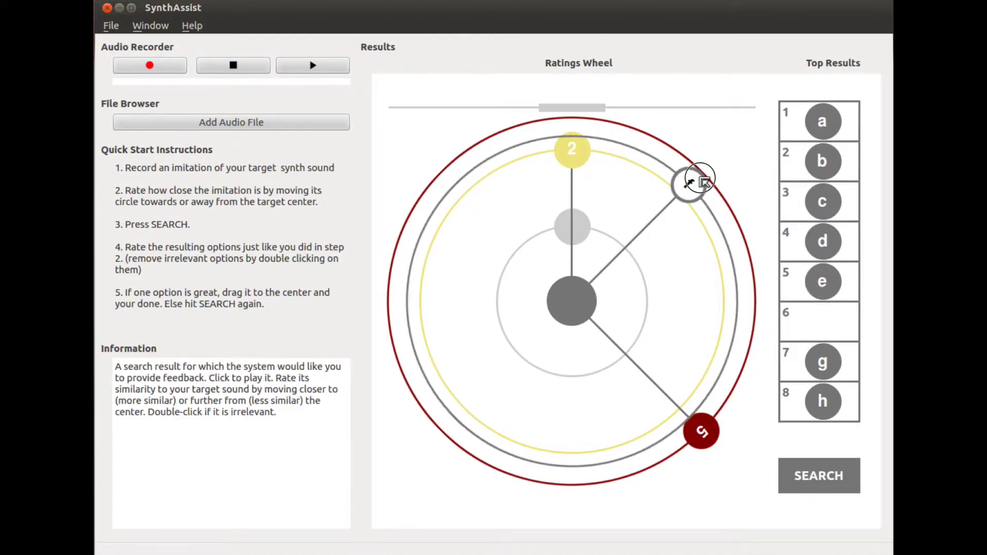
Run a new search and discard results 11, 12 and 13 as irrelevant.
left_click(816, 483)
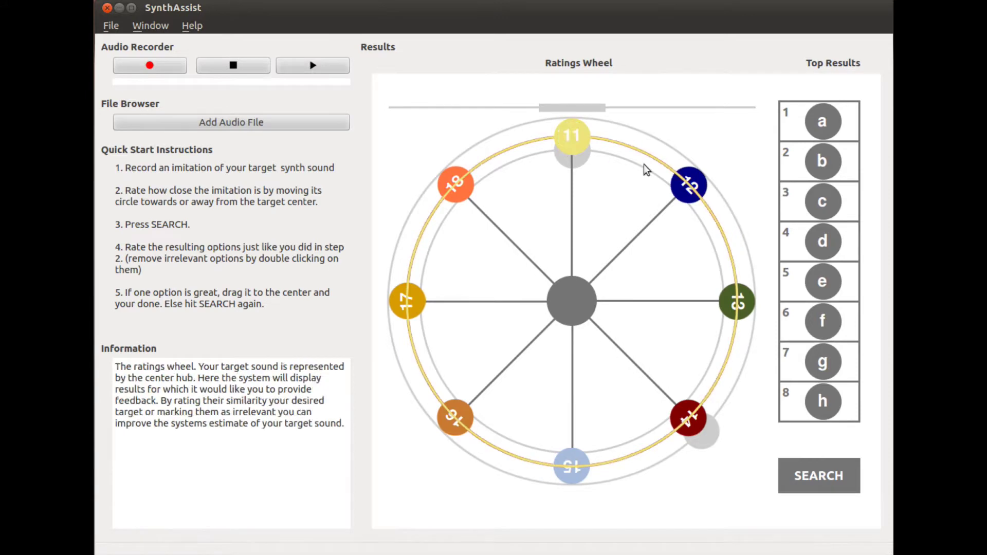
double_click(571, 137)
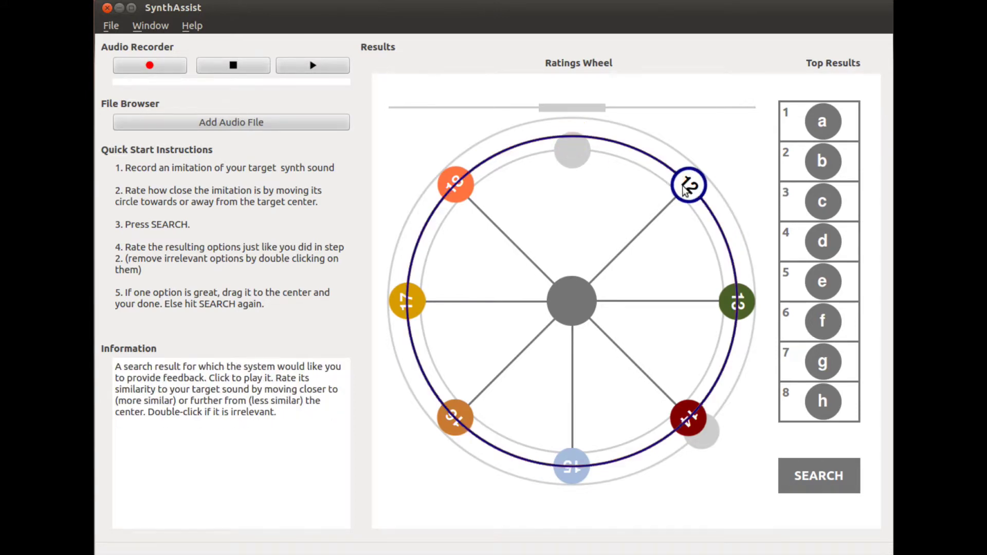
double_click(686, 186)
double_click(738, 301)
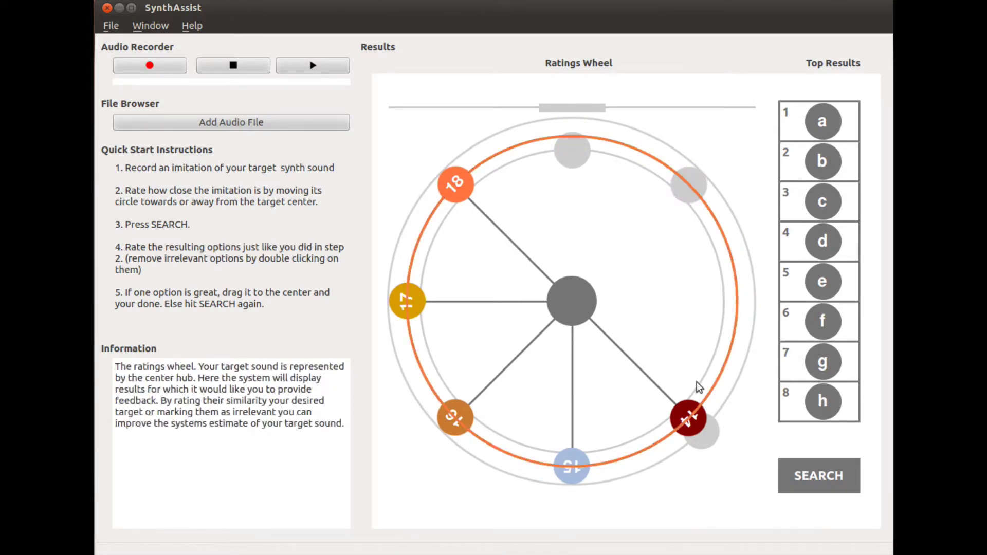
Rate result 14 closer to the target and discard results 15 through 18.
left_click_drag(688, 417, 657, 387)
double_click(574, 466)
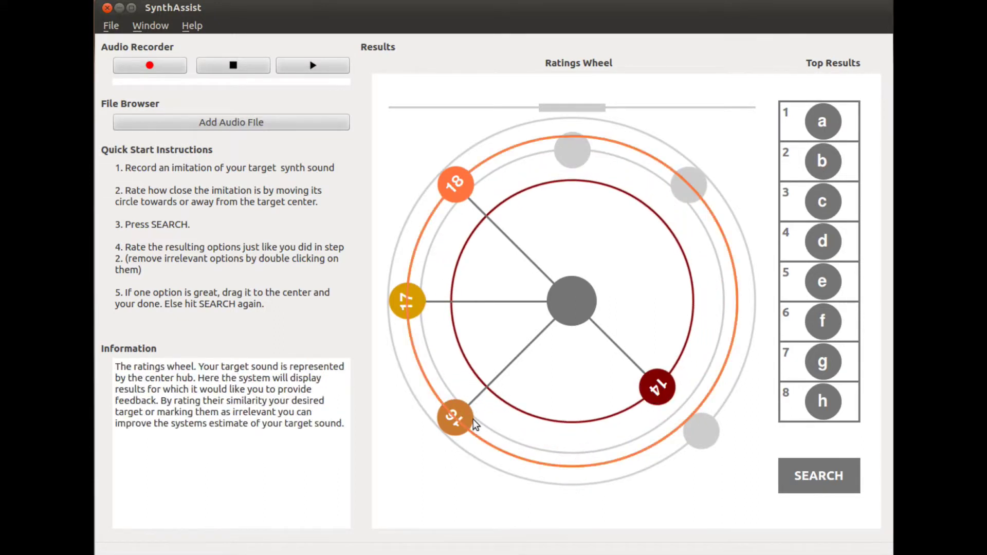
double_click(453, 414)
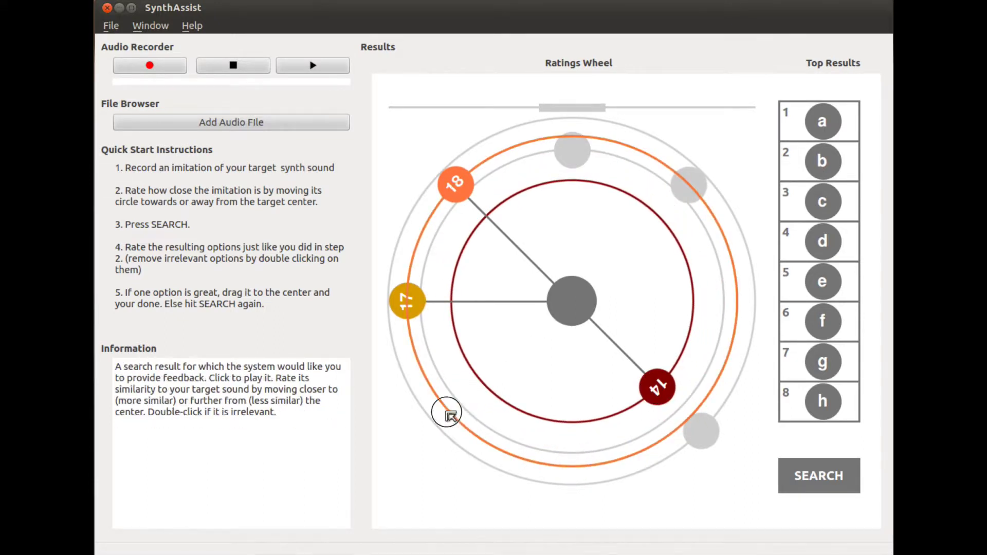
double_click(408, 299)
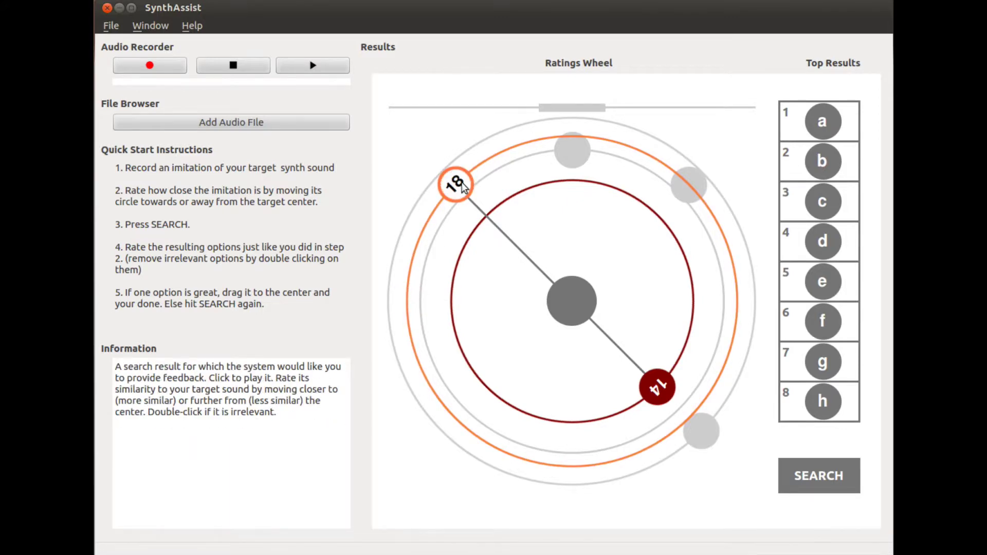
double_click(457, 184)
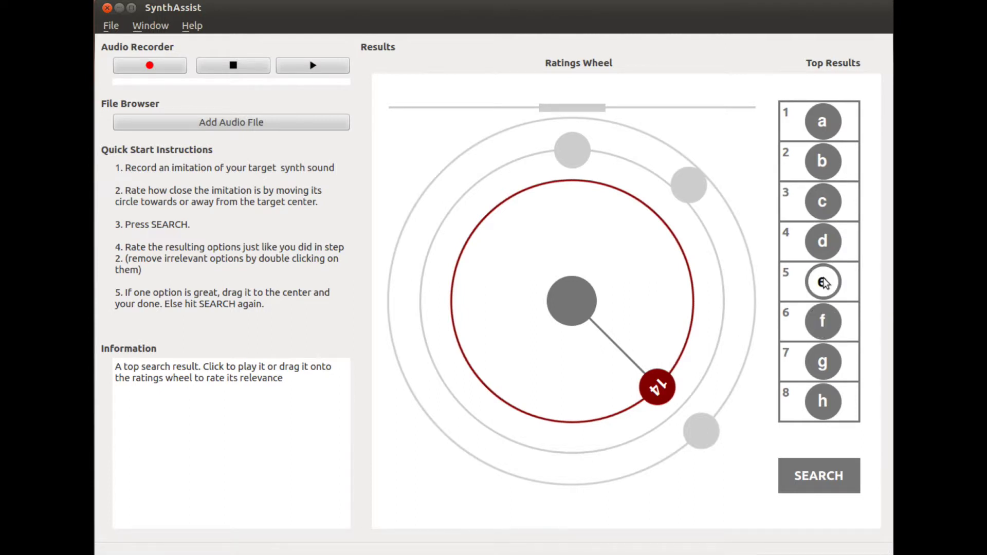
Add result e slightly less similar, then drag result h into the hub and confirm it as target.
left_click_drag(823, 282, 625, 183)
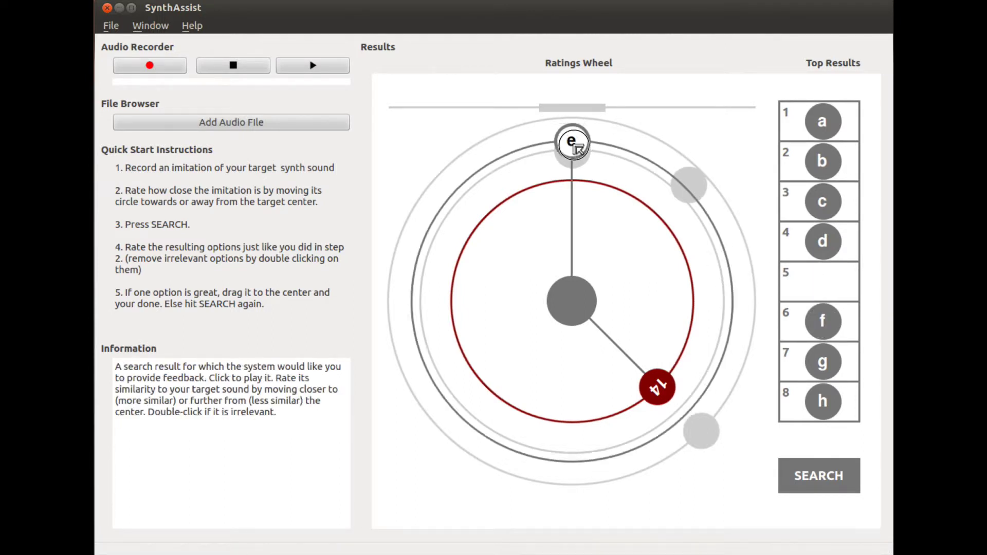
left_click_drag(577, 148, 575, 143)
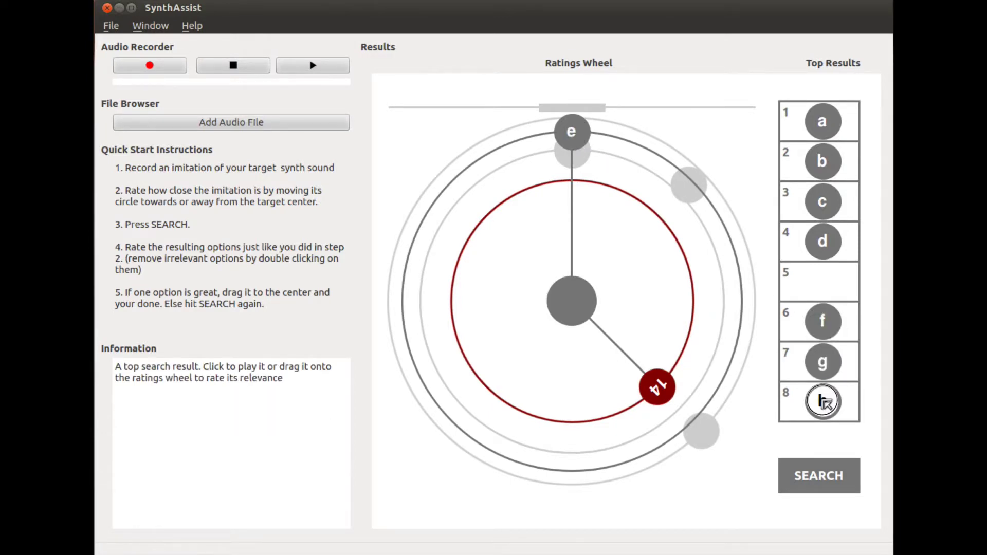
left_click_drag(820, 401, 710, 353)
left_click_drag(700, 189, 583, 304)
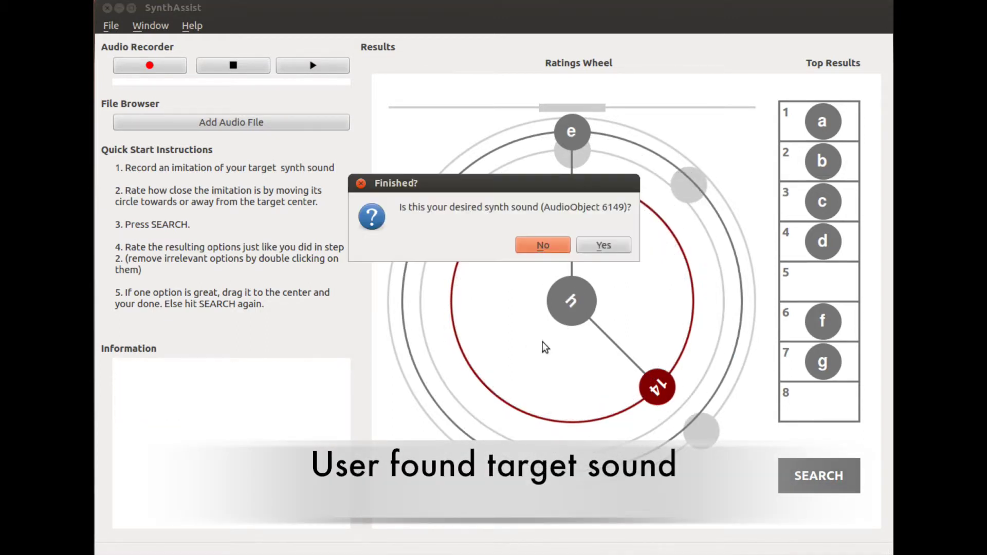
left_click(597, 245)
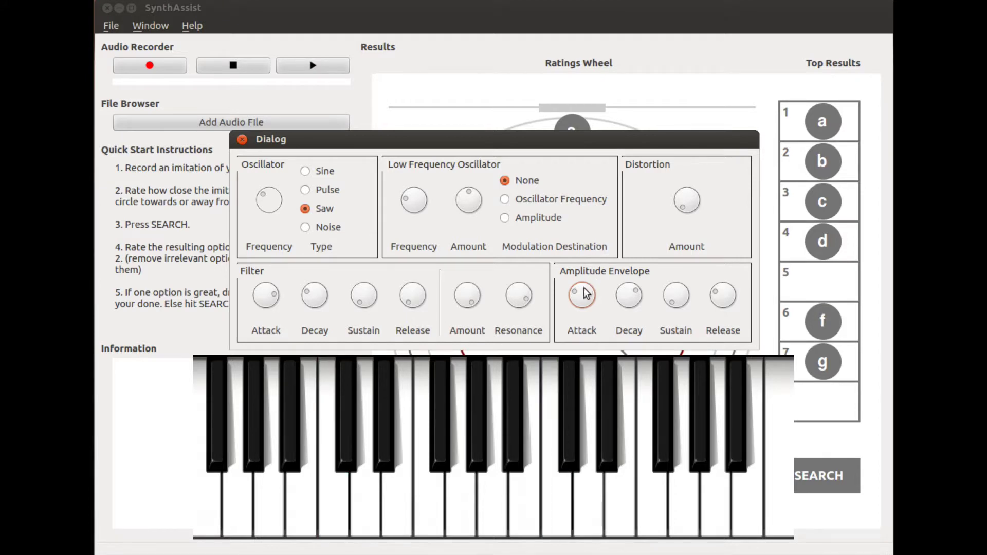
Raise the Amplitude Envelope Attack of the chosen Saw patch in the synth dialog.
left_click_drag(584, 294, 595, 297)
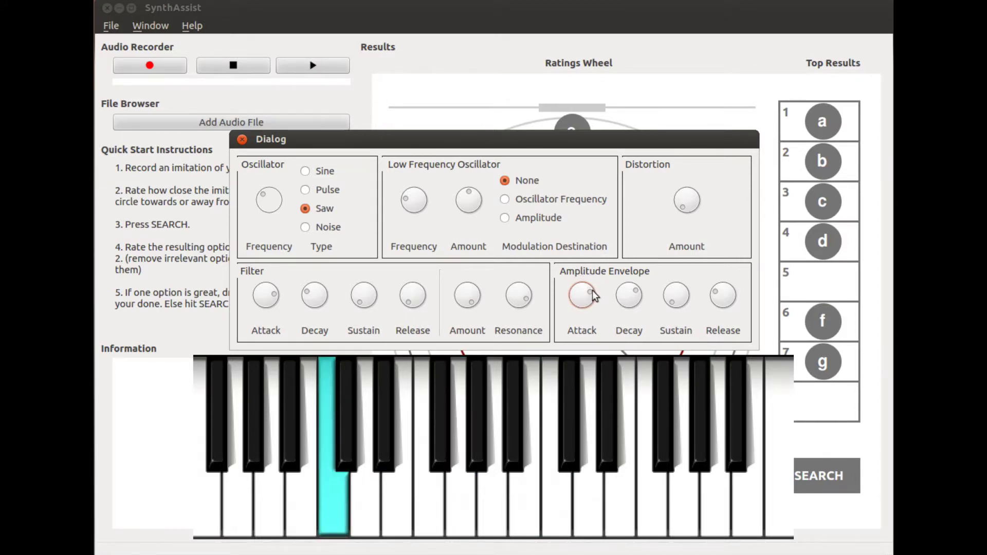